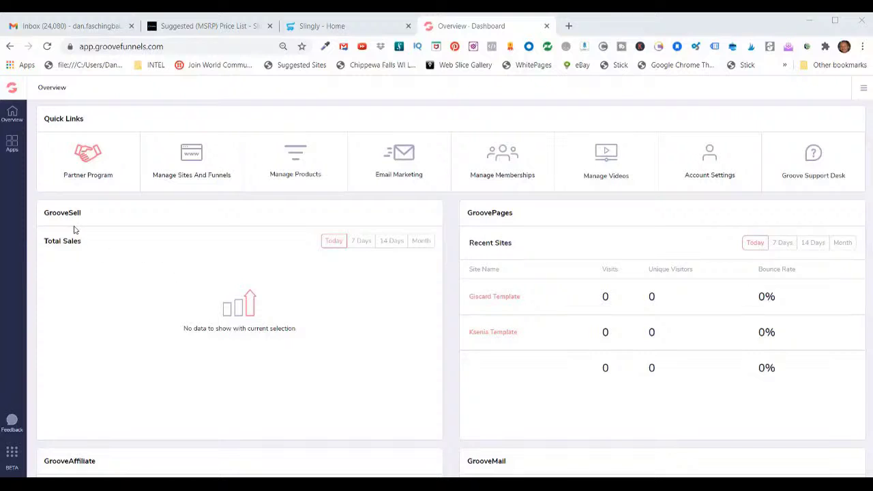
Step: Open GrooveKart from the Groove app list and enter the back office of the 547gifts store
click(11, 144)
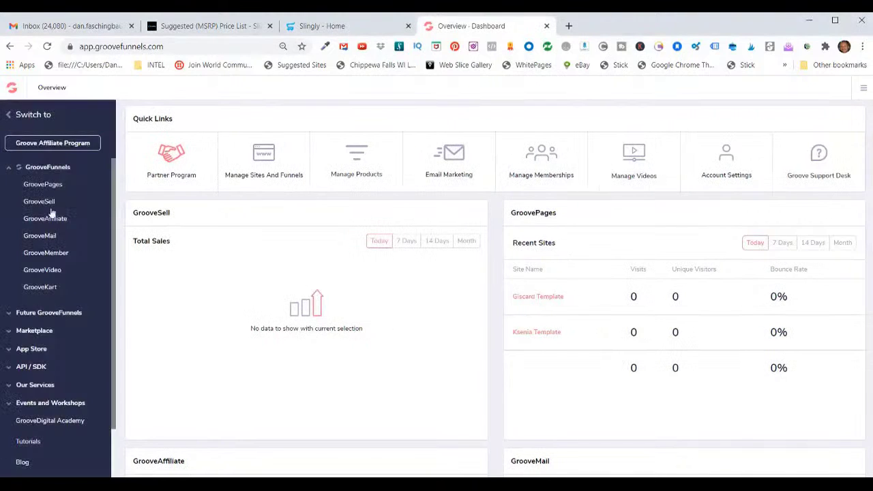
click(41, 288)
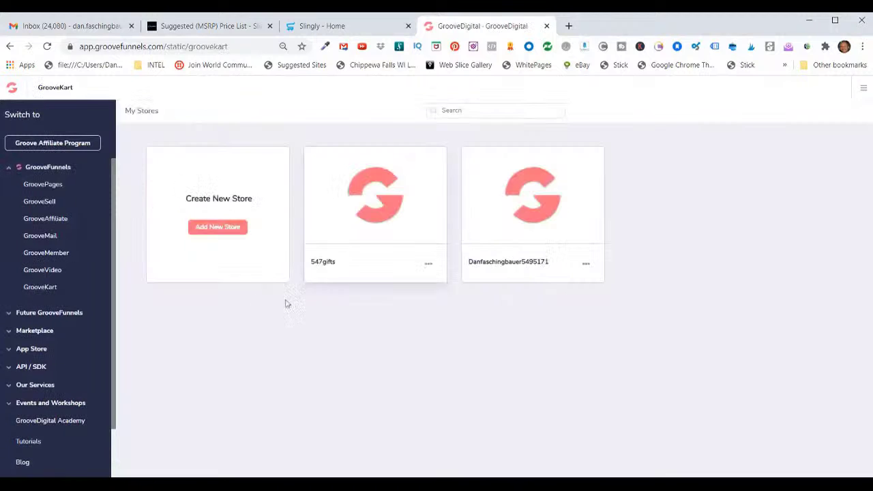
mouse_move(430, 207)
click(428, 266)
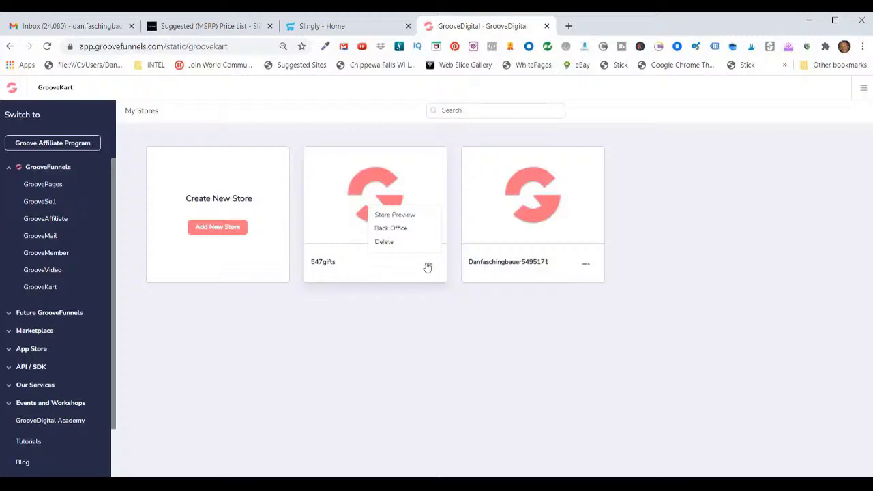
click(395, 229)
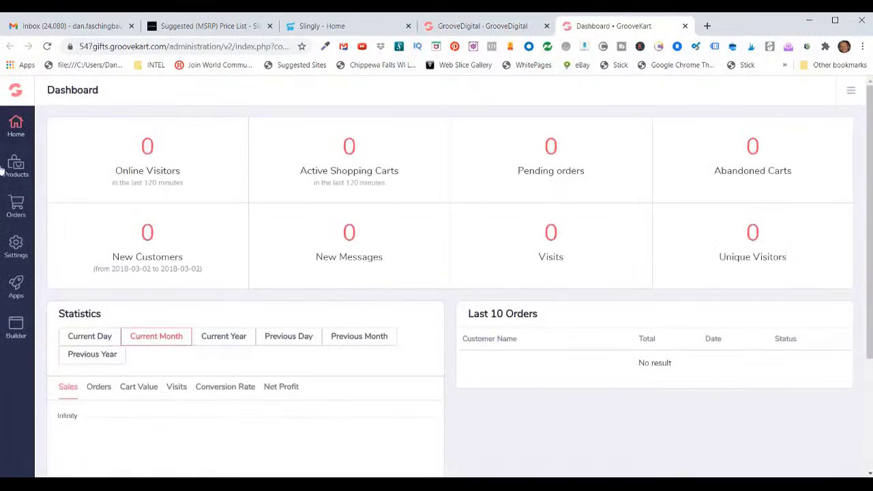
Step: Open the Slingly integration details among the store's POD & DropShipping options to view its connection credentials
click(16, 167)
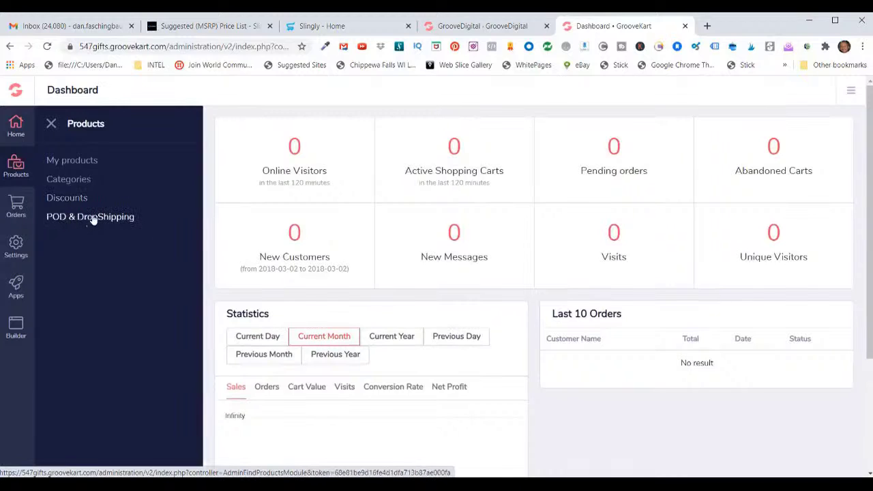
click(93, 217)
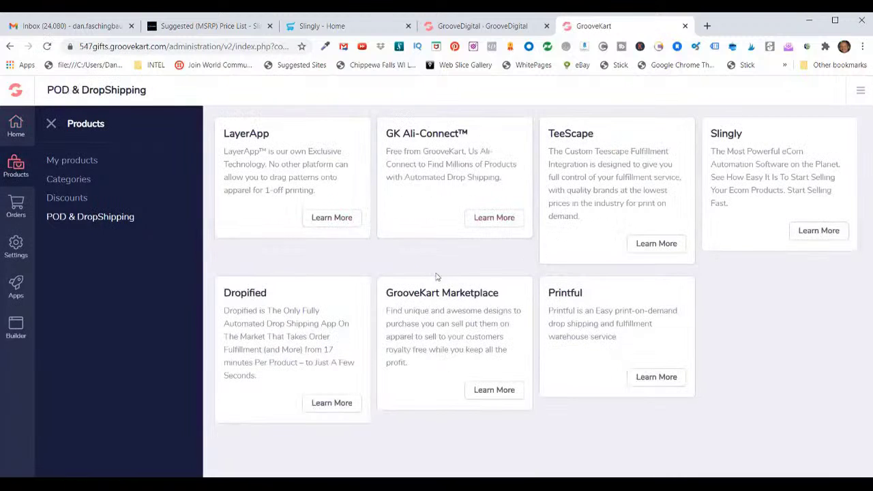
click(815, 234)
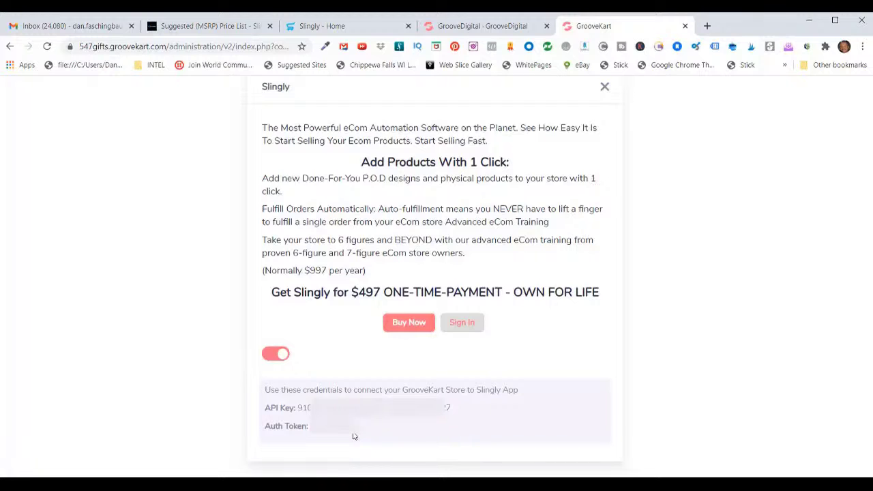
Step: Switch to Slingly and open the GrooveKart Store Manager in the store settings
click(319, 25)
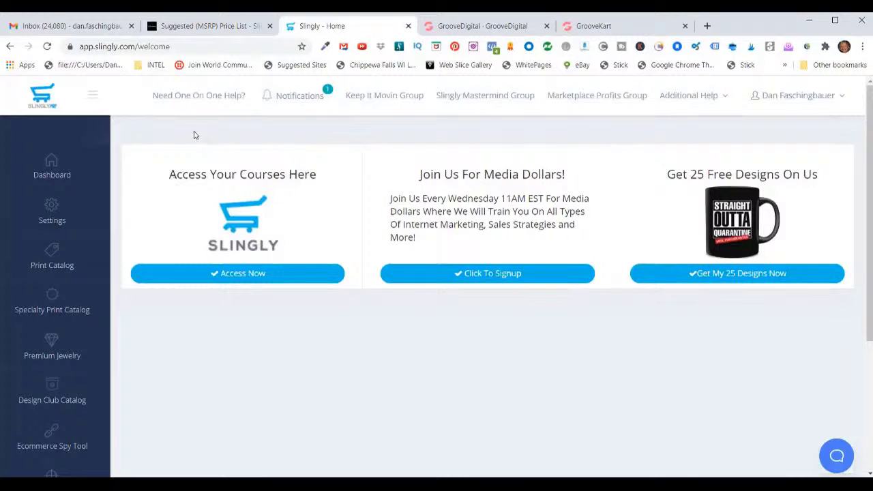
mouse_move(53, 211)
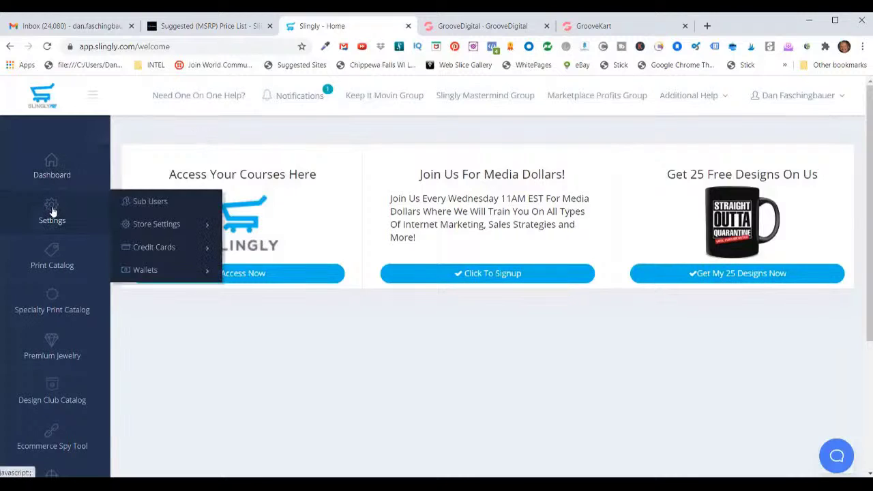
mouse_move(150, 225)
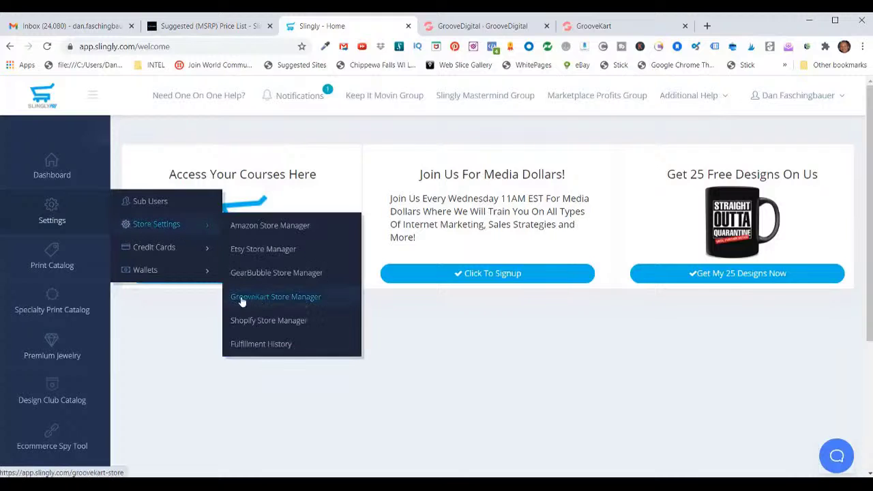
click(289, 302)
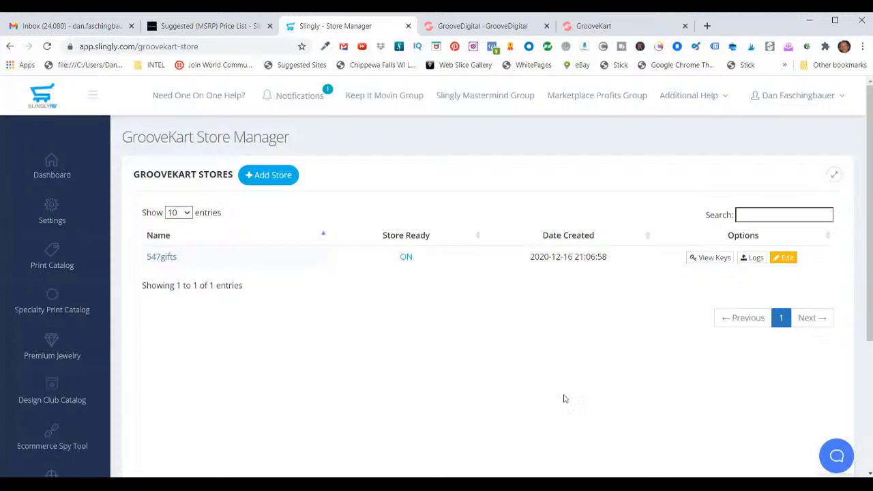
Step: Review Slingly's Suggested (MSRP) Price List from mugs through zipper hoodies
click(208, 26)
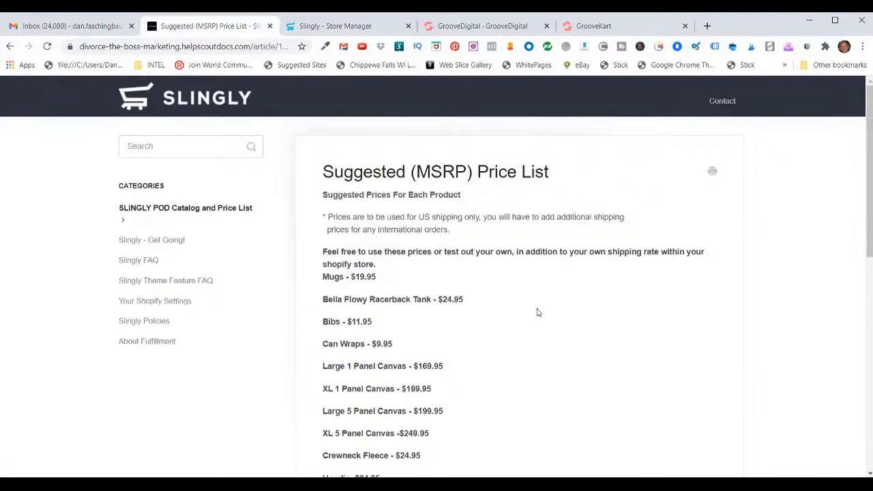
scroll(511, 298, down, 1)
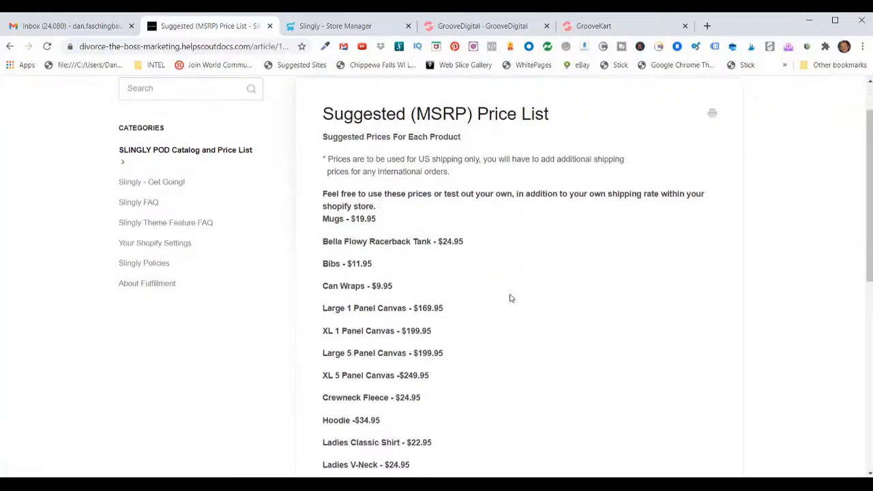
scroll(511, 298, down, 4)
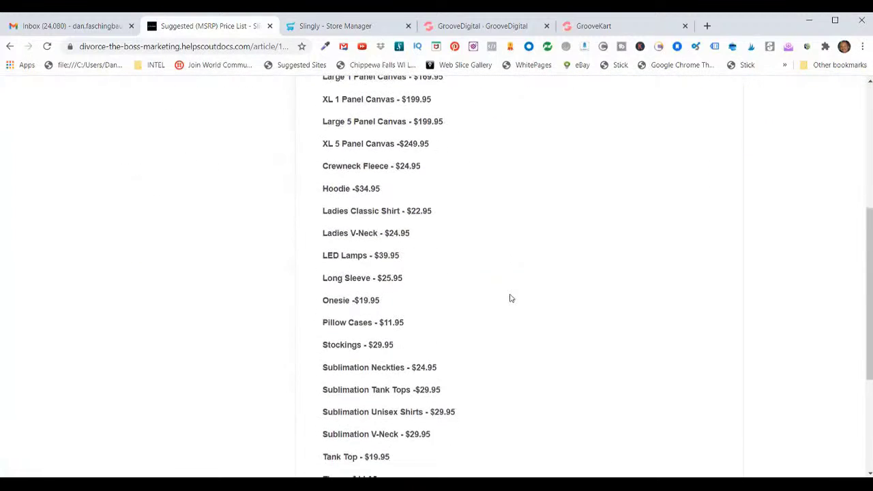
scroll(512, 298, down, 3)
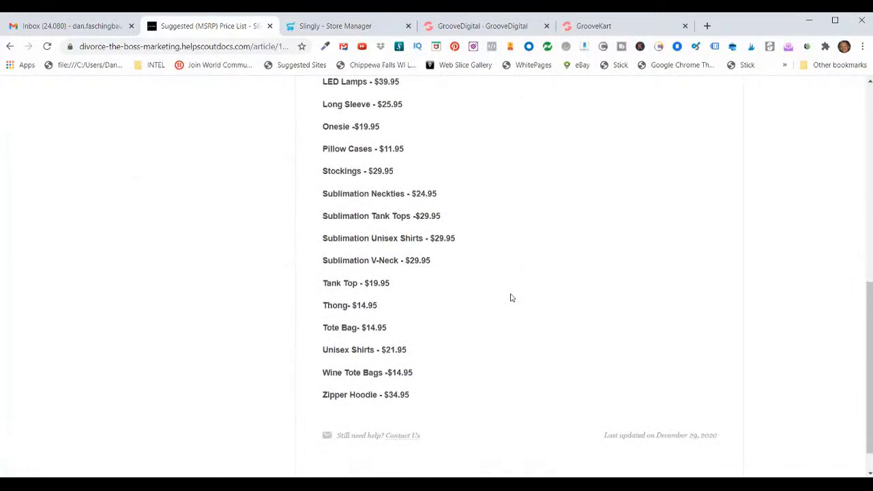
scroll(511, 298, up, 6)
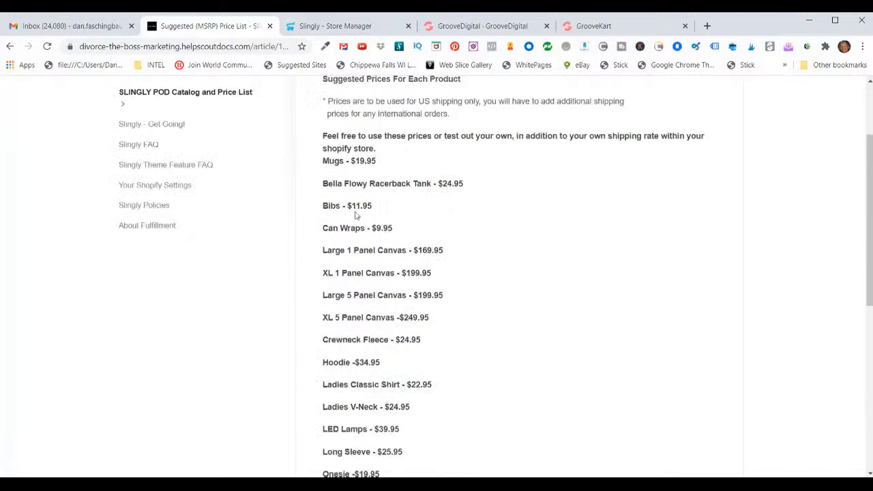
scroll(355, 216, down, 2)
scroll(355, 216, down, 5)
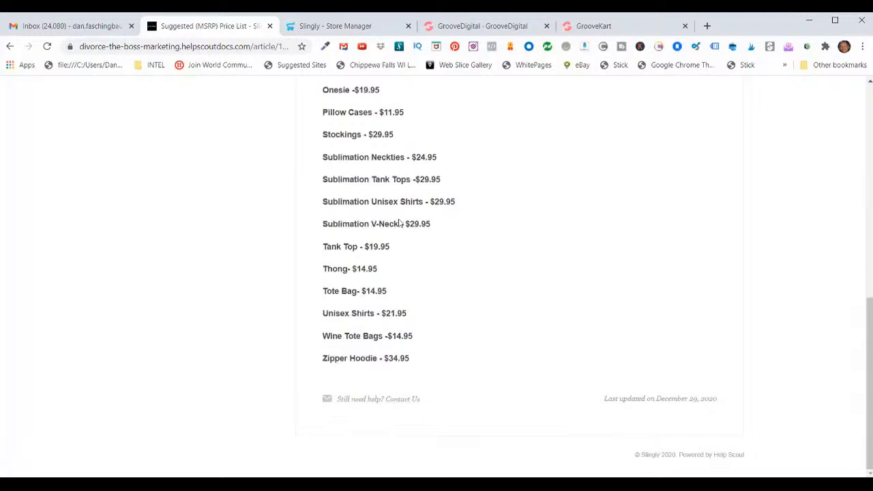
scroll(402, 226, up, 7)
Step: Return to the Slingly app and open the Slingly POD Catalog
click(343, 27)
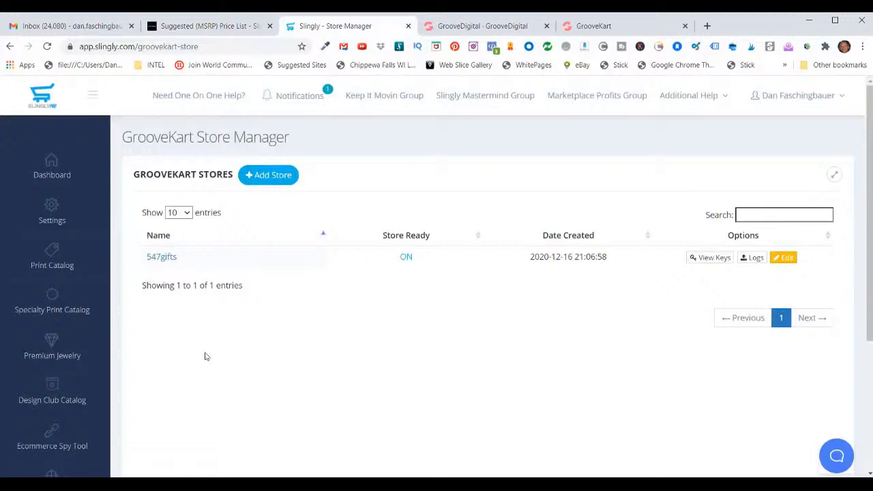
mouse_move(65, 277)
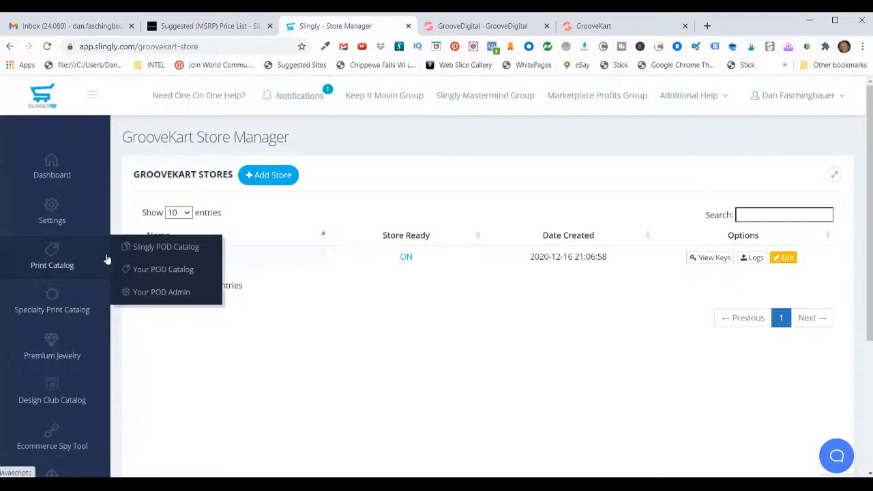
click(168, 249)
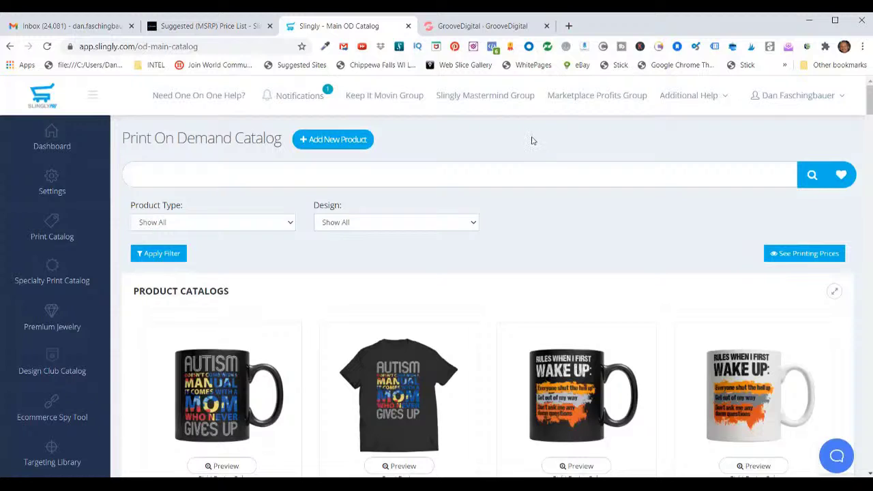
Step: Reopen the 547gifts back office in GrooveKart and view the subcategories of the Apparel product category
key(ctrl+Tab)
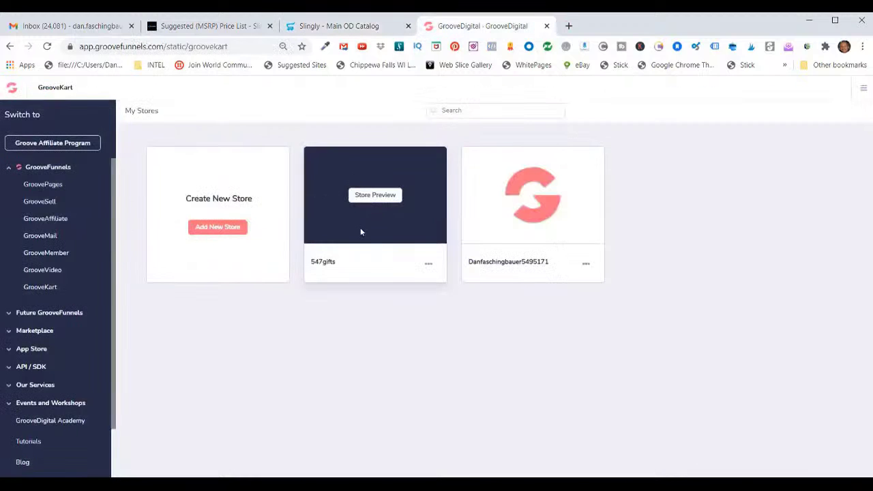
click(429, 267)
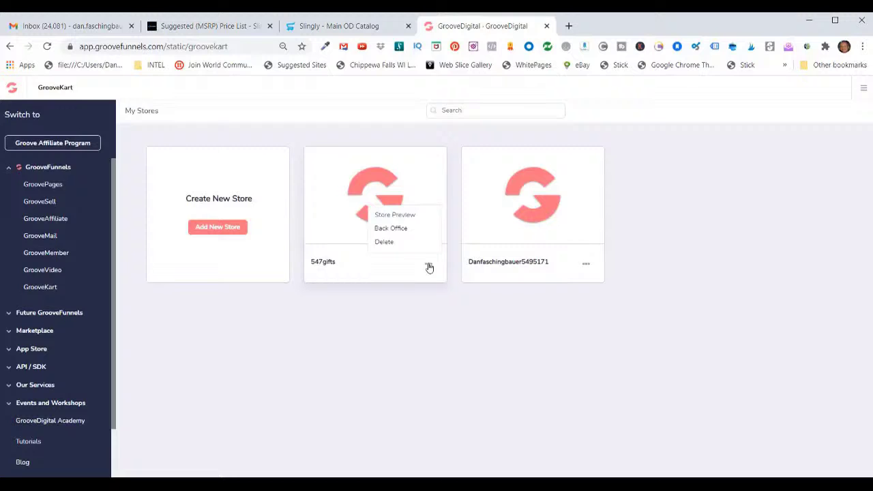
click(397, 230)
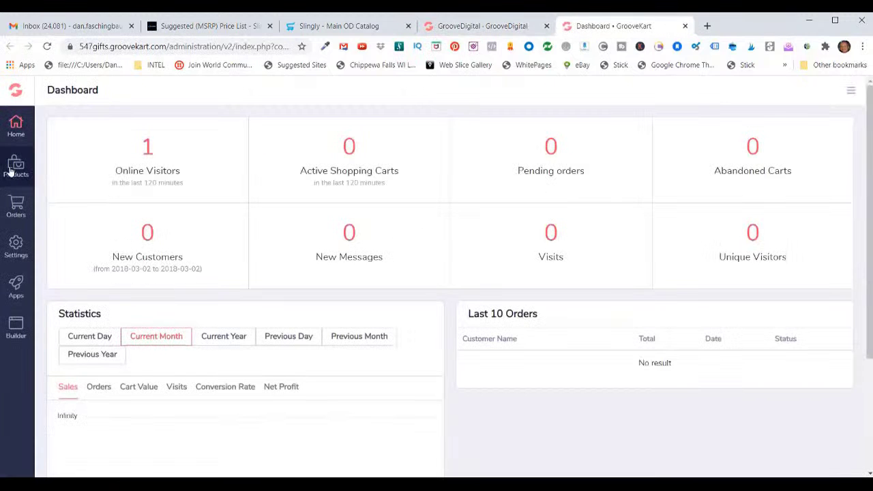
click(16, 165)
click(69, 181)
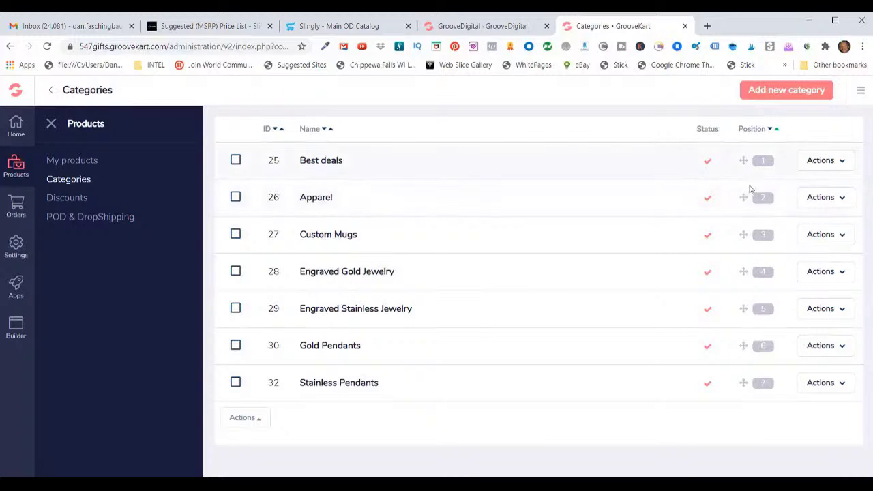
click(841, 199)
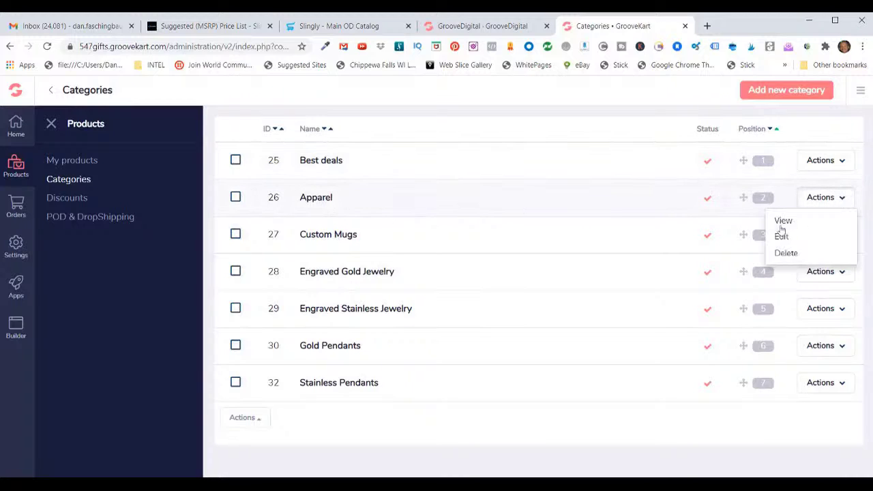
click(785, 225)
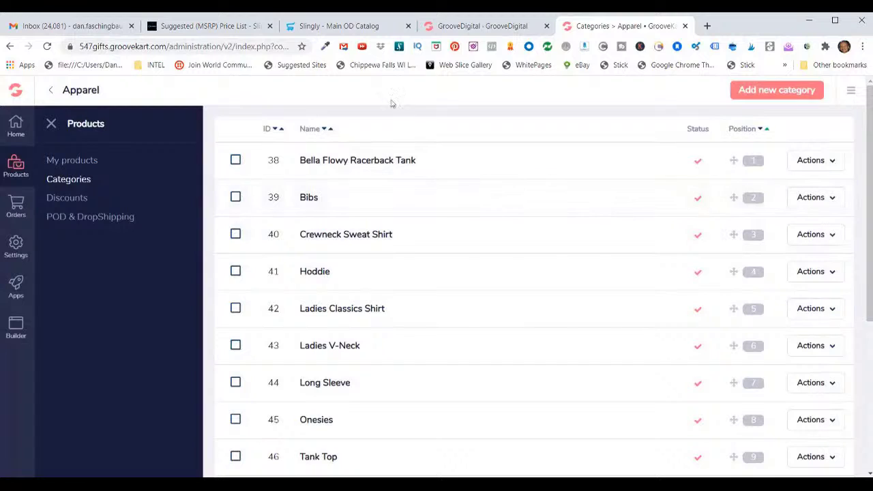
Step: Switch to Slingly's print-on-demand catalog, find the Oh Deer shirt and open its assets
click(339, 26)
scroll(489, 245, down, 3)
scroll(489, 246, down, 20)
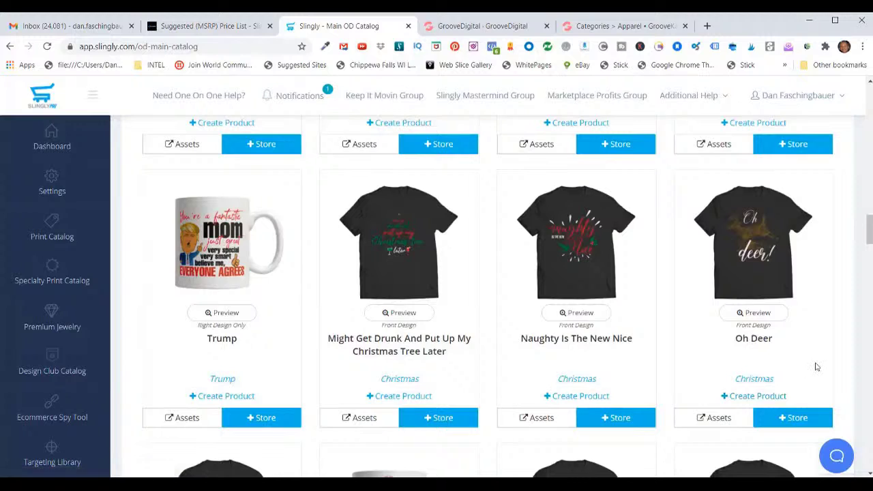
mouse_move(770, 256)
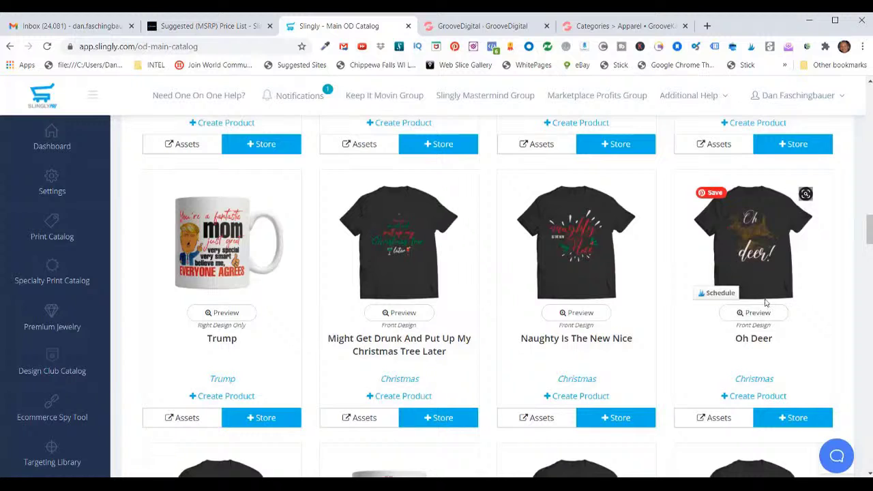
click(718, 420)
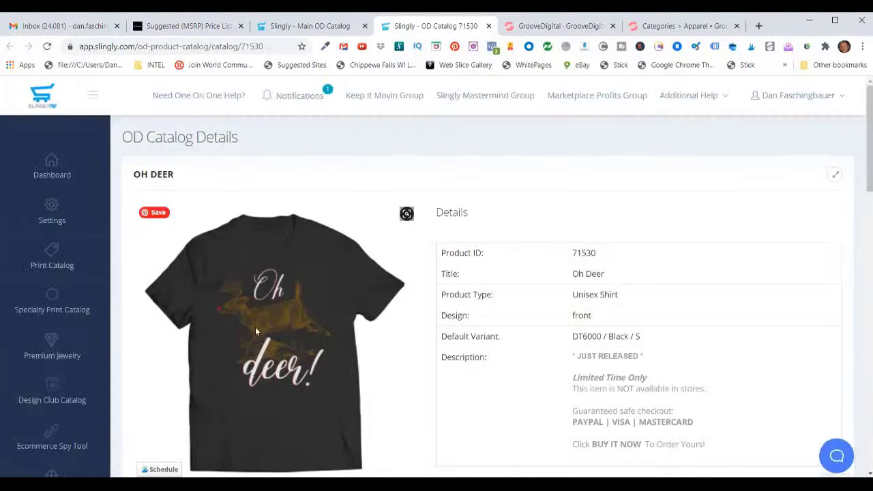
Step: Examine the Oh Deer shirt's details, ad images and size variants, and close its asset page
scroll(255, 327, down, 2)
scroll(269, 290, down, 3)
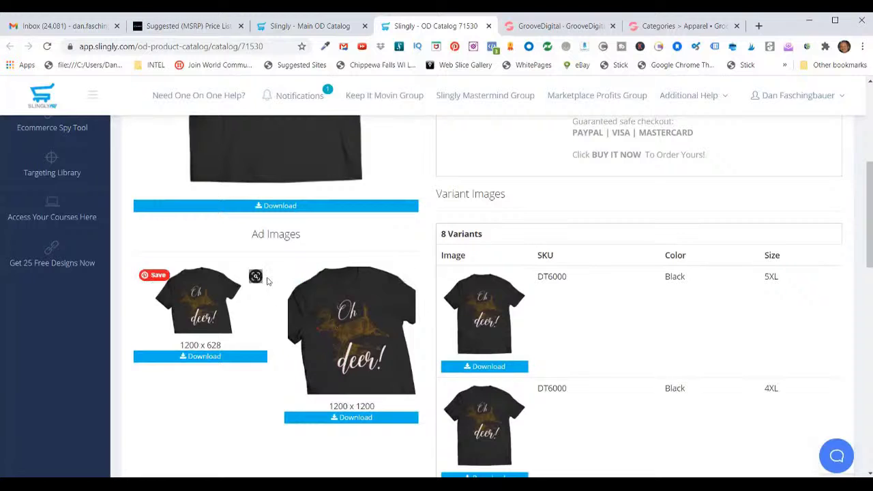
scroll(303, 309, down, 3)
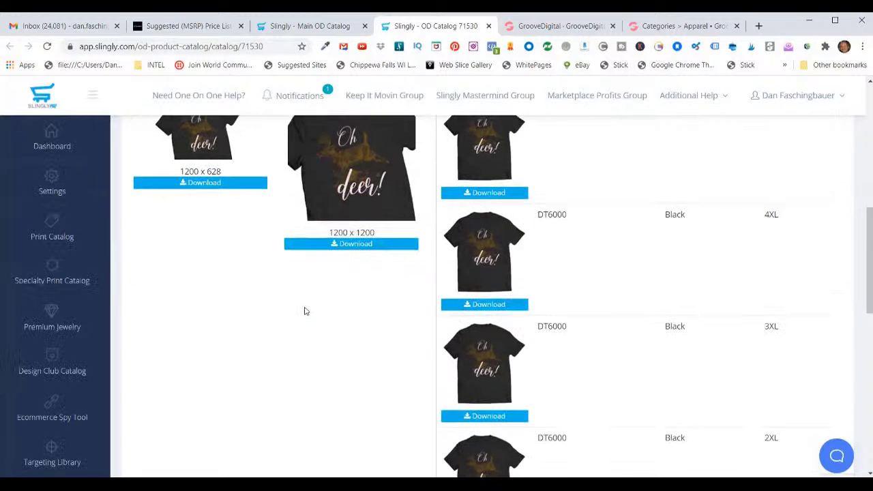
scroll(326, 300, up, 4)
scroll(491, 314, down, 1)
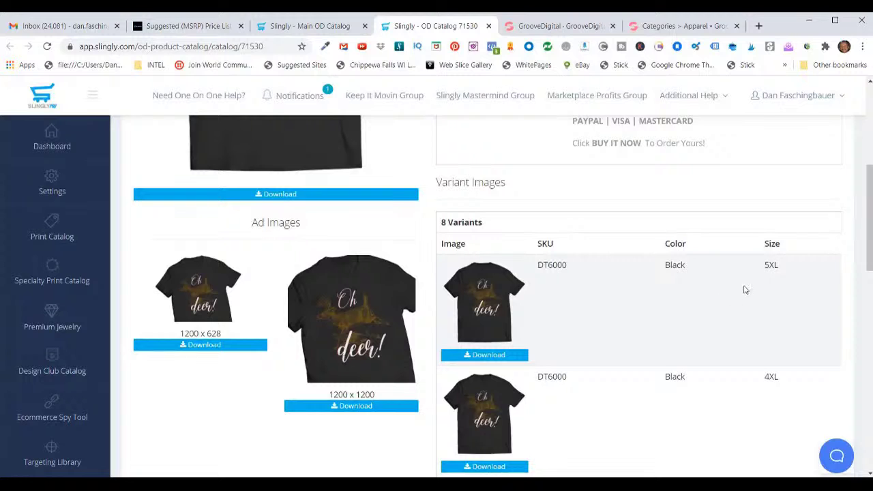
scroll(766, 268, down, 10)
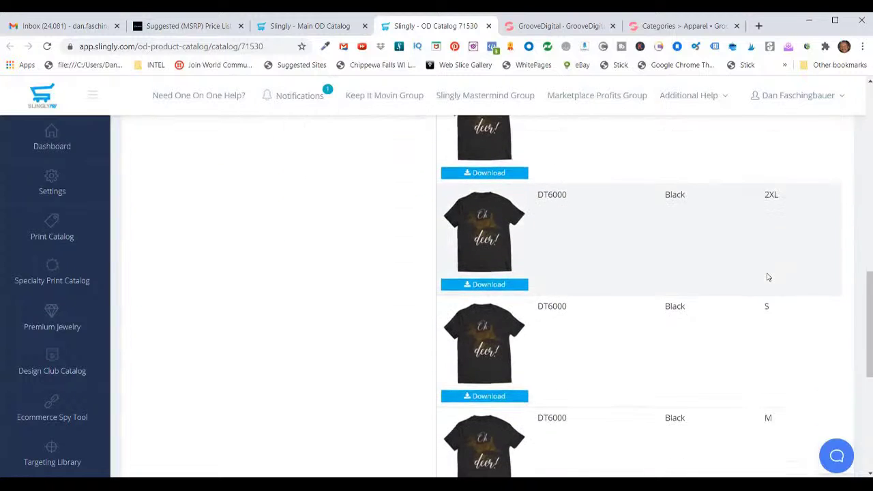
scroll(769, 277, up, 15)
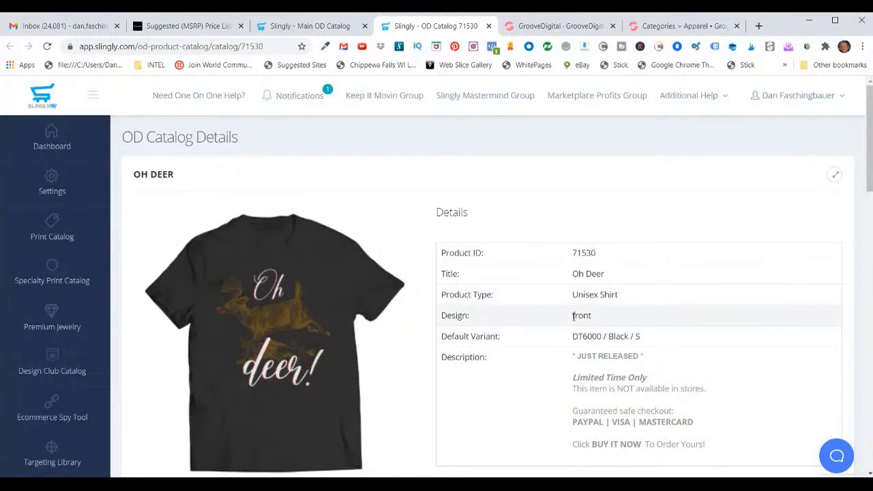
click(489, 26)
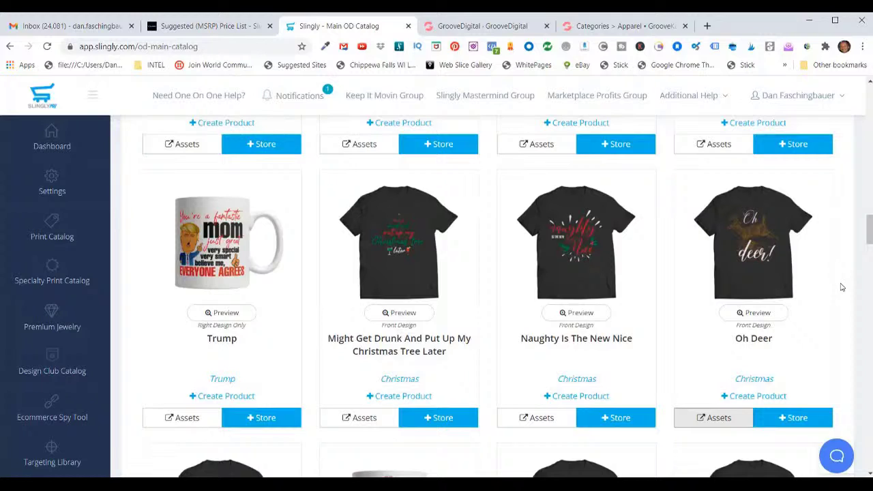
Step: Start adding the Oh Deer shirt to a store, with GrooveKart Stores as the platform and 547gifts as the shop
click(794, 419)
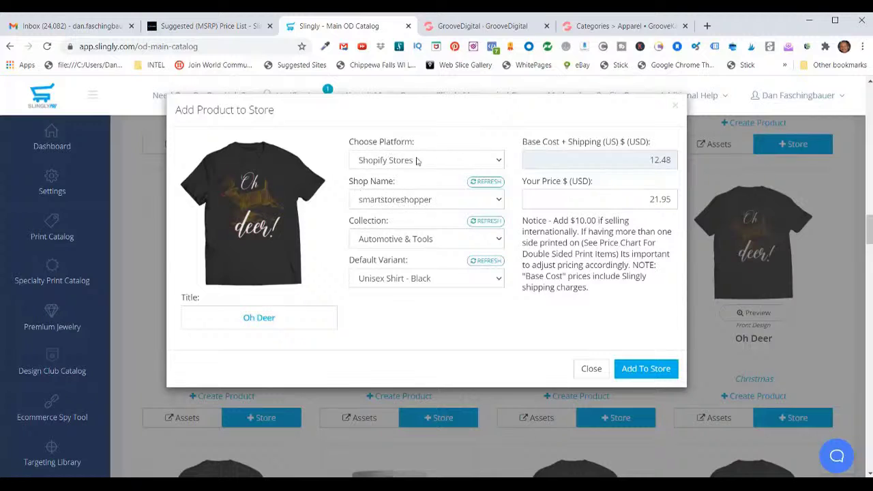
click(500, 161)
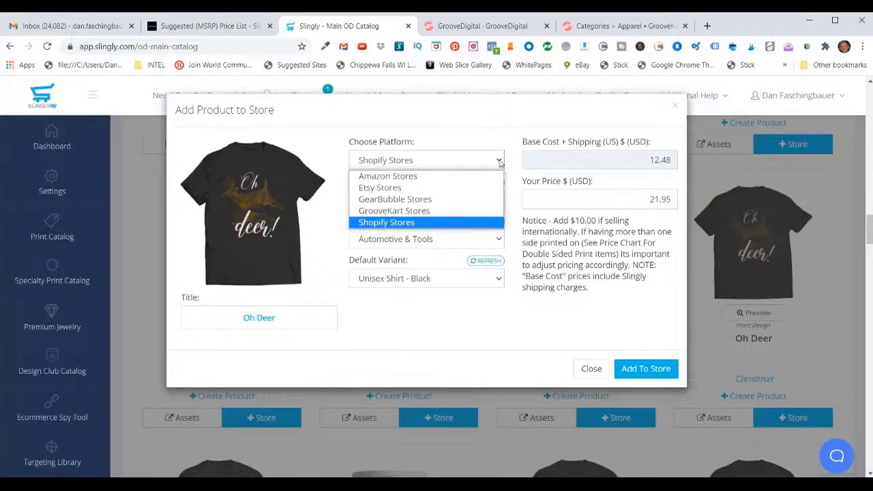
click(396, 211)
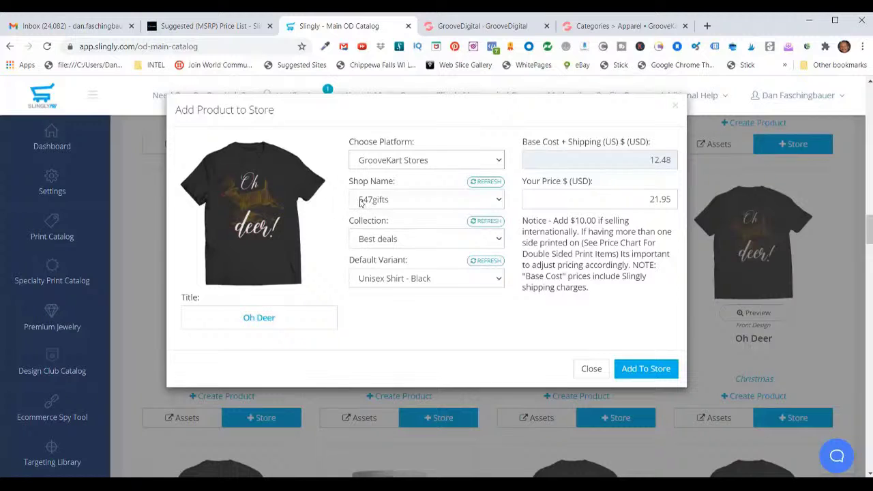
click(500, 202)
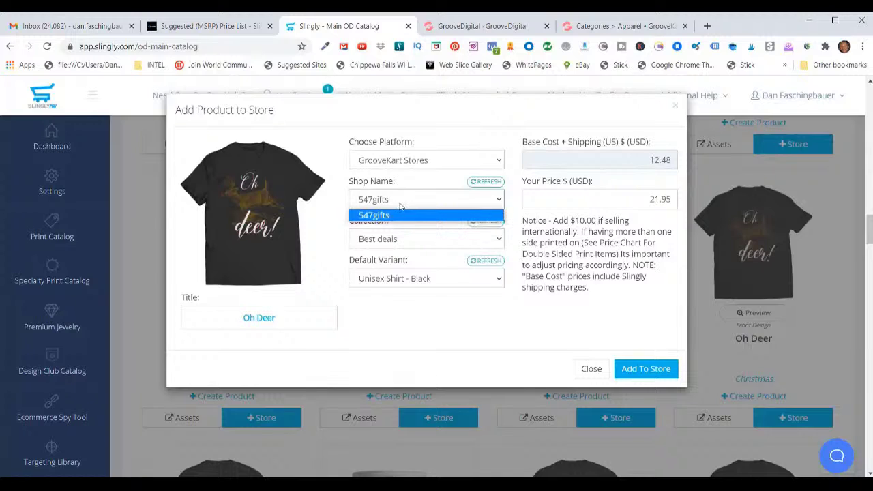
click(512, 206)
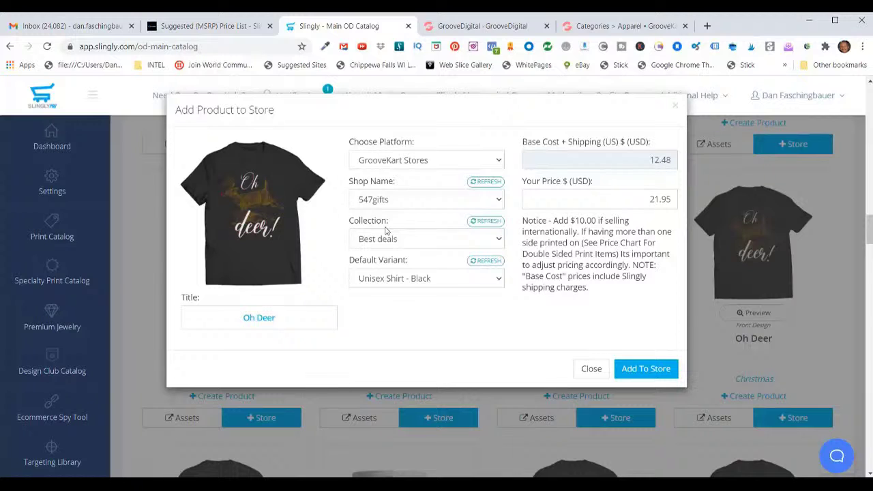
Step: Set the Oh Deer shirt's collection to Apparel and add the product to the store
click(500, 241)
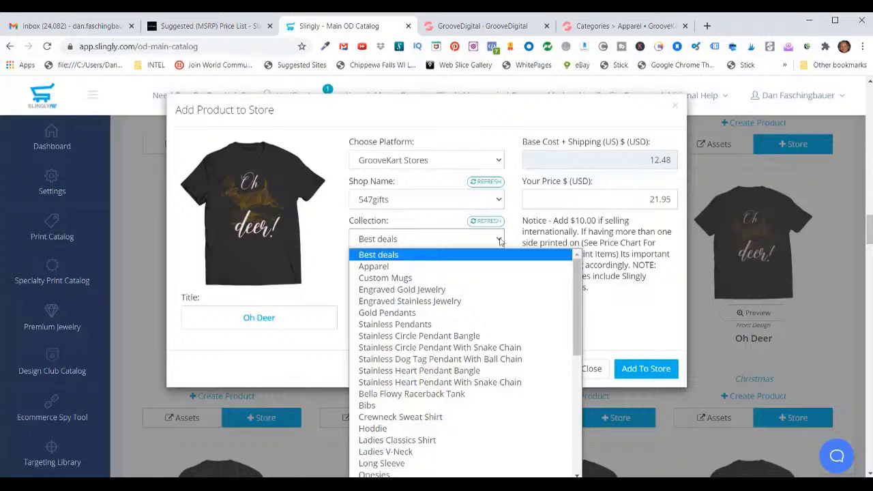
click(374, 267)
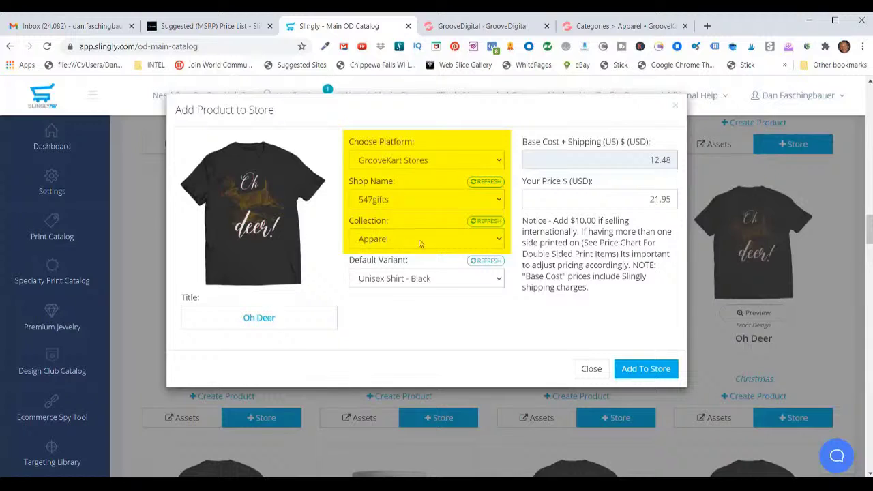
click(643, 369)
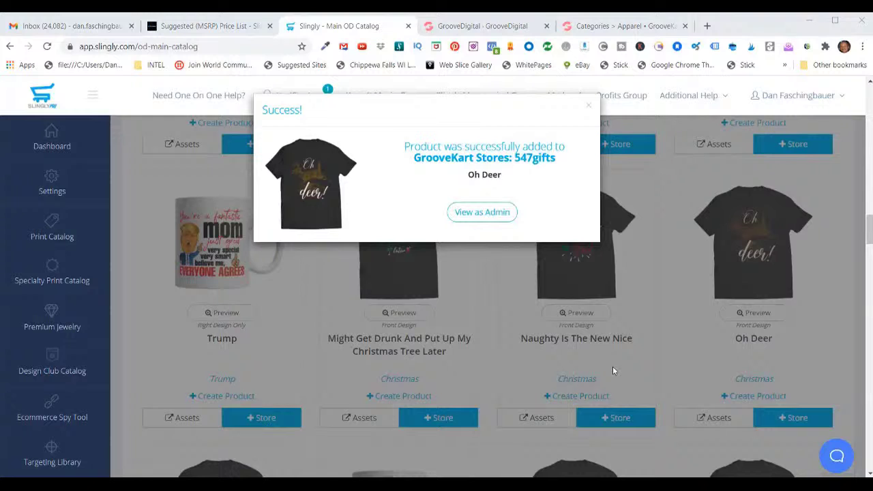
click(708, 25)
text(https://547gifts.groovekart.com/)
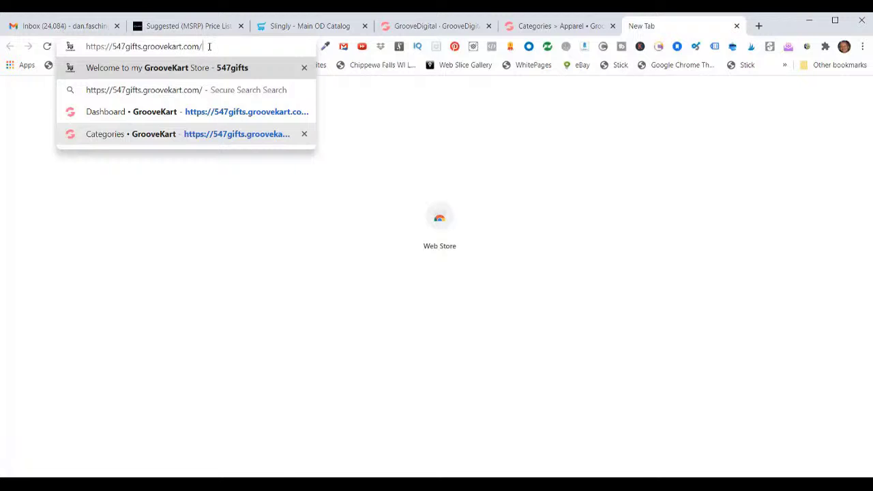
key(Return)
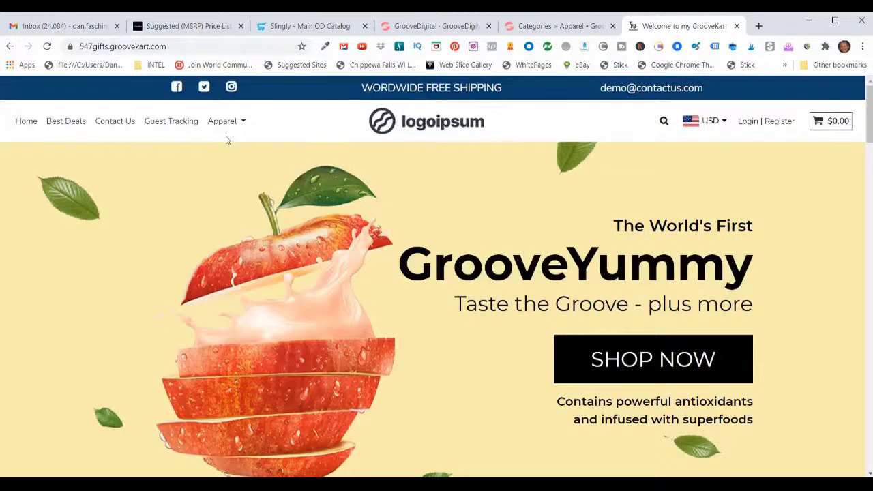
mouse_move(234, 133)
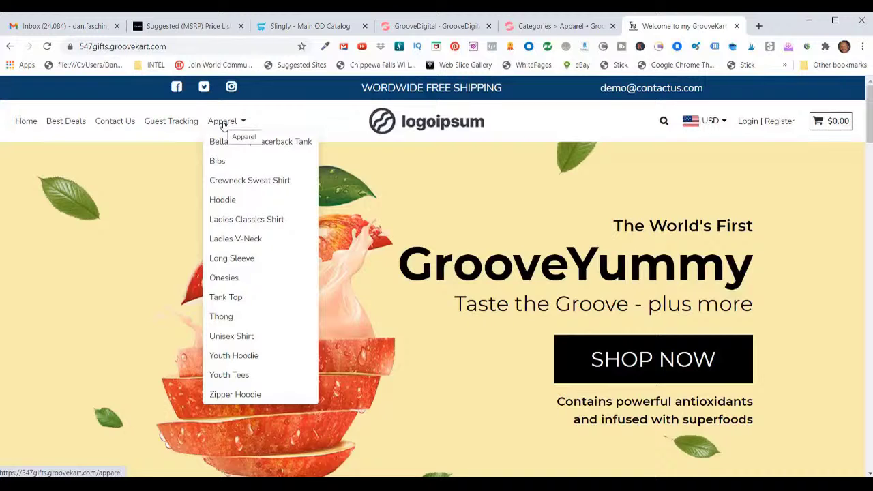
click(223, 122)
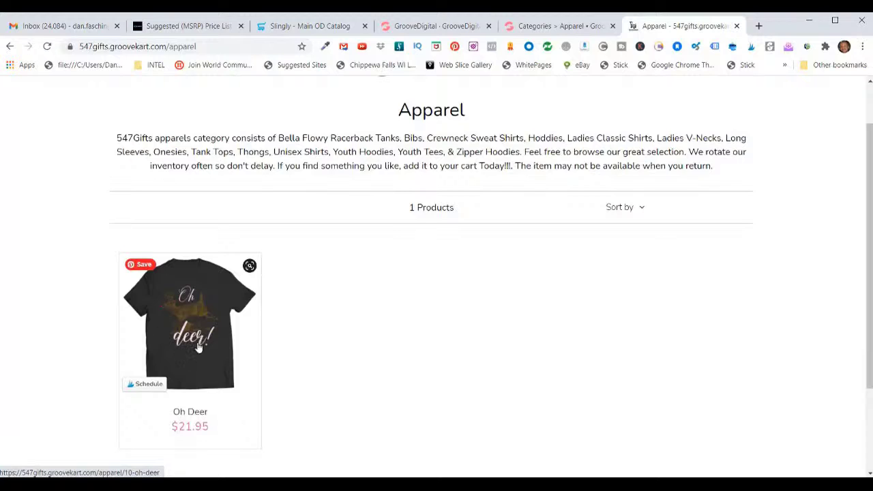
Step: Open the Oh Deer product page in the storefront and examine its images, size options, details and review section
click(198, 347)
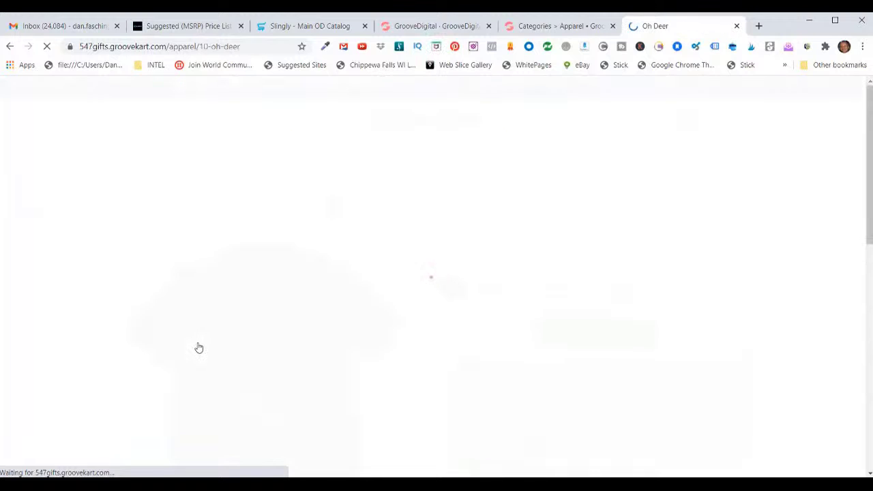
scroll(786, 244, down, 8)
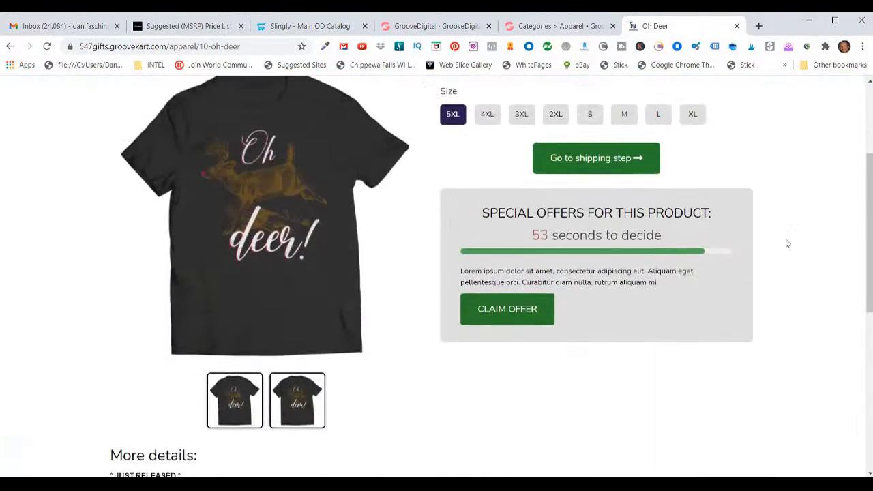
scroll(786, 243, up, 9)
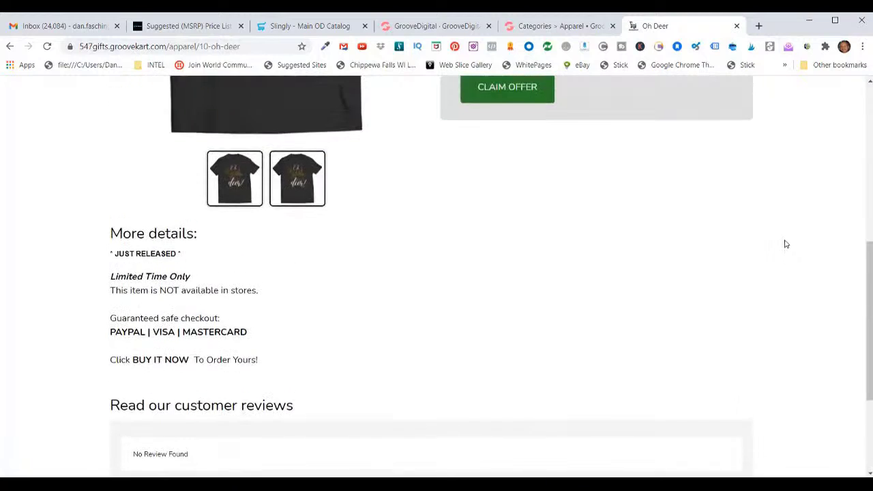
scroll(785, 244, down, 8)
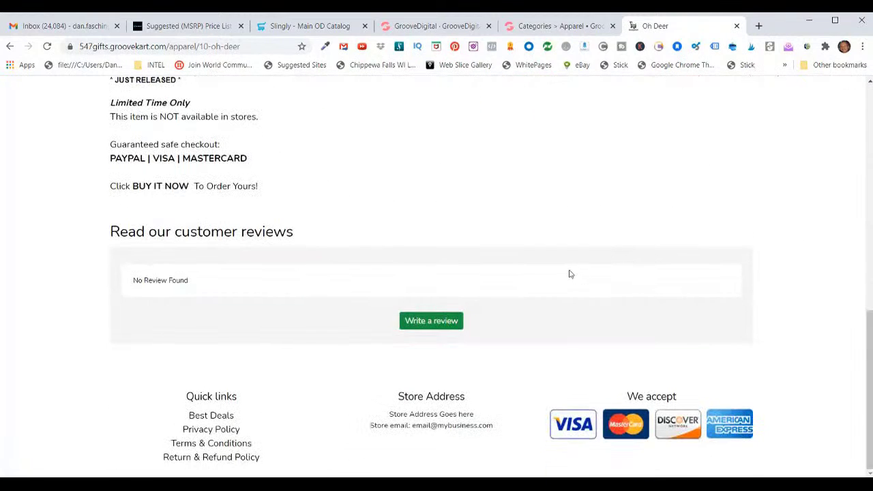
scroll(569, 274, up, 1)
scroll(569, 275, up, 9)
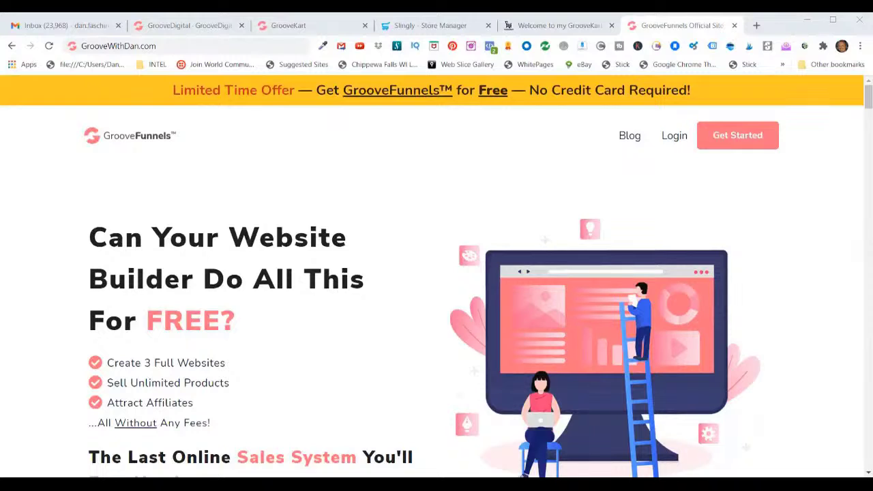
Step: Examine the GrooveFunnels page's table of included apps and the competing products they are compared with
click(119, 45)
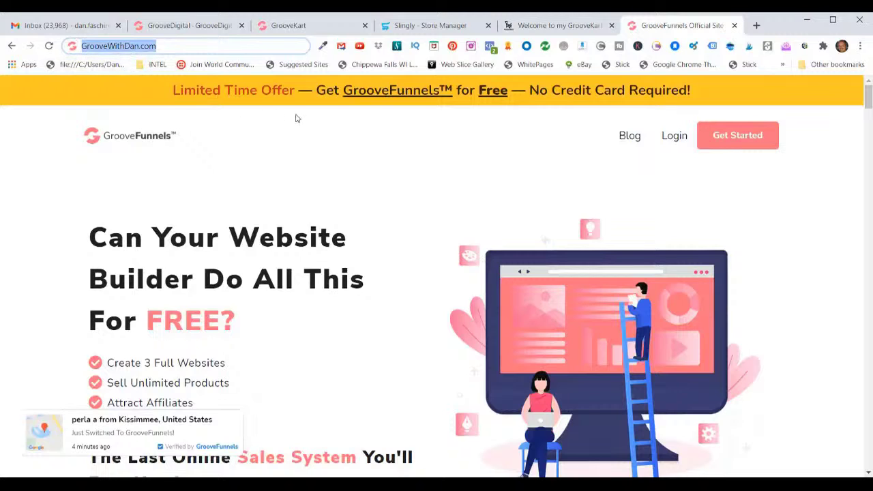
click(338, 191)
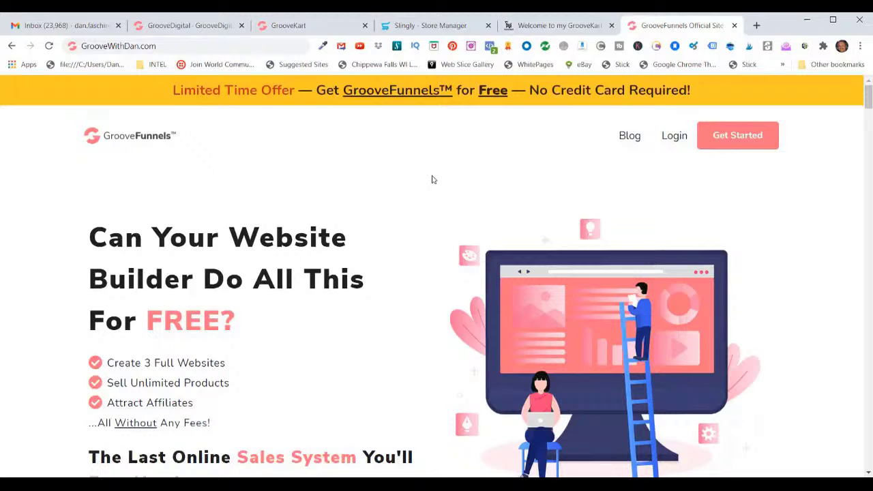
scroll(432, 179, down, 5)
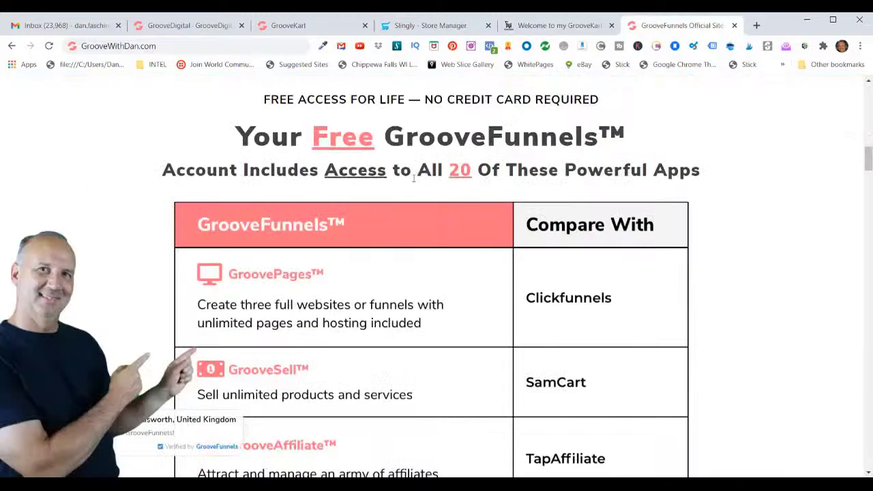
scroll(232, 226, down, 1)
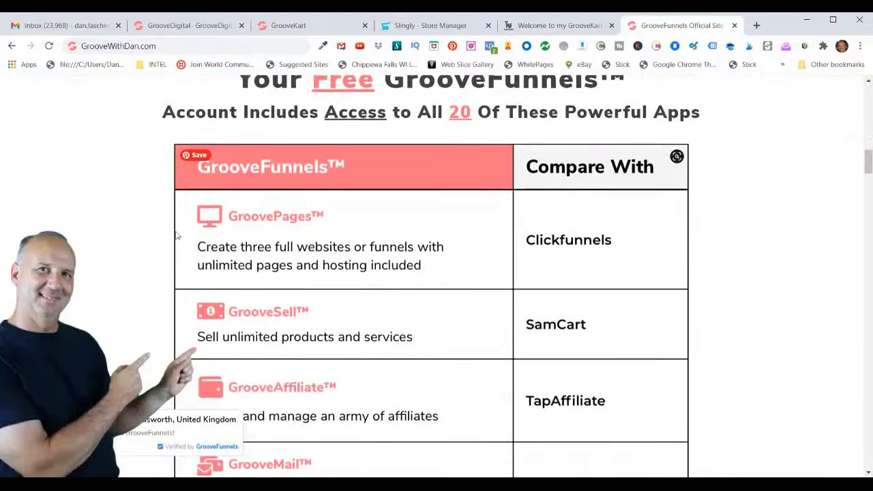
scroll(181, 233, down, 1)
scroll(268, 255, down, 1)
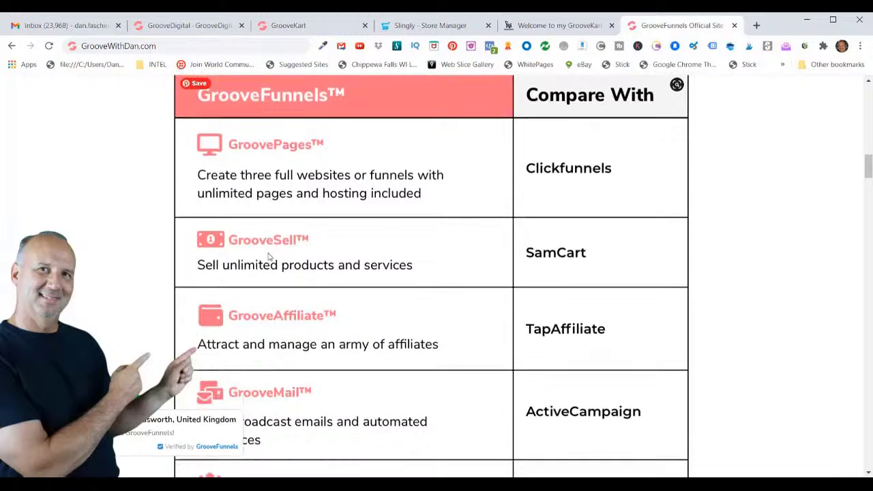
scroll(268, 255, down, 2)
scroll(275, 259, down, 2)
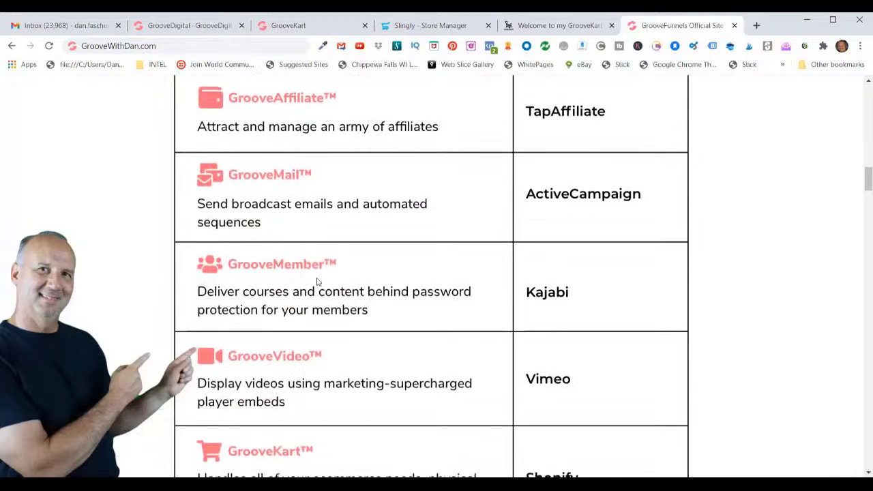
scroll(310, 280, down, 1)
scroll(273, 266, down, 2)
scroll(301, 268, down, 1)
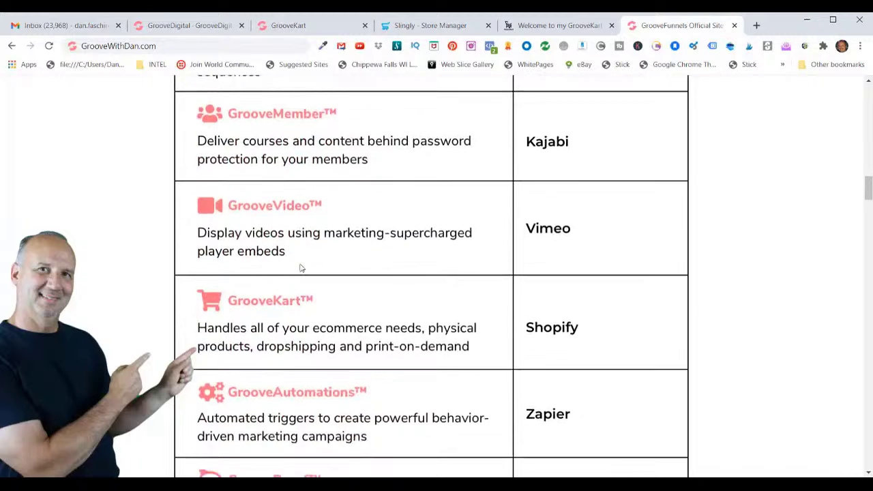
scroll(301, 268, down, 1)
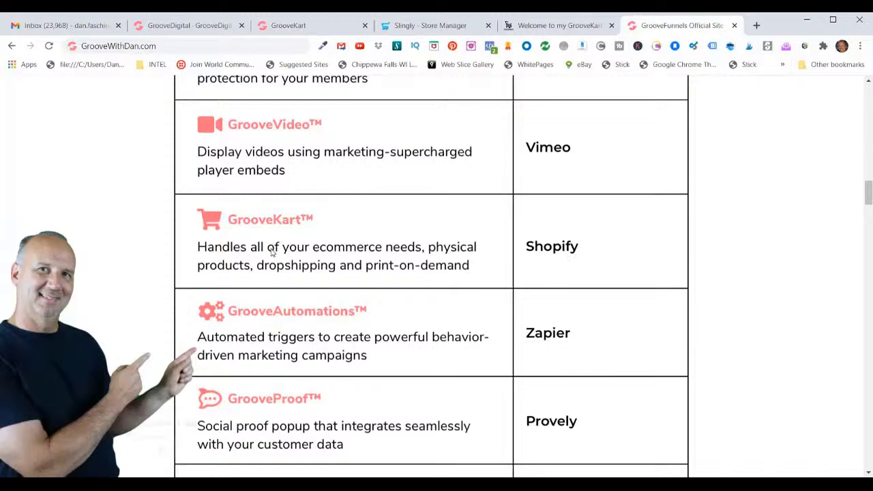
scroll(276, 242, down, 2)
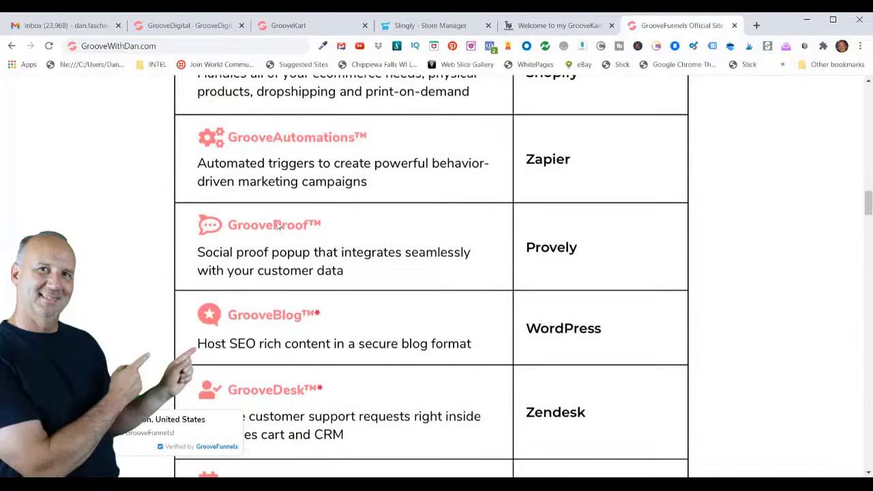
scroll(290, 232, down, 2)
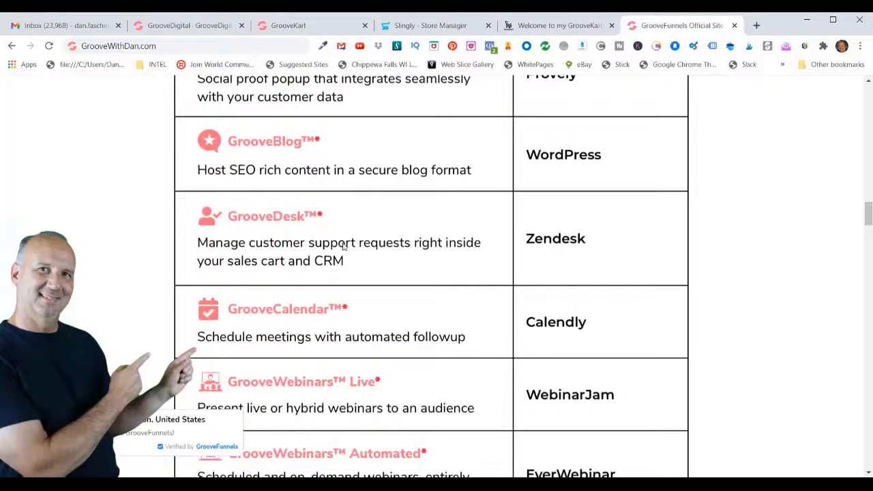
scroll(323, 240, down, 2)
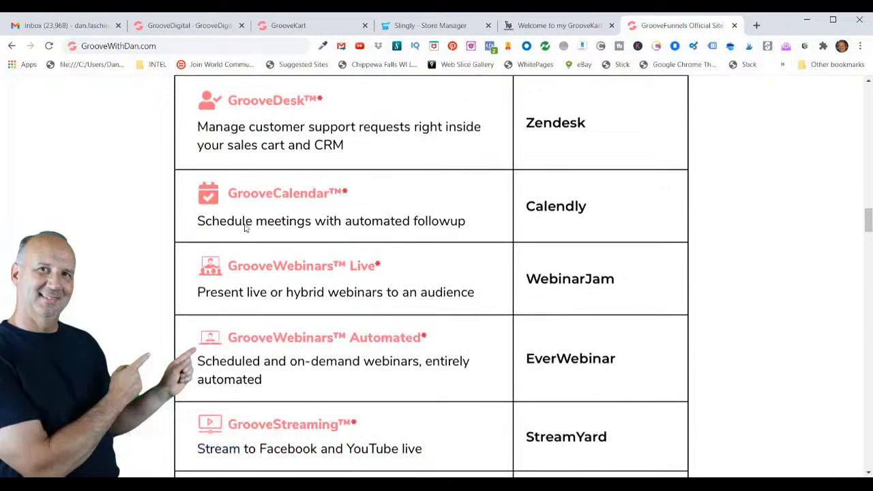
scroll(247, 228, down, 1)
scroll(216, 244, down, 2)
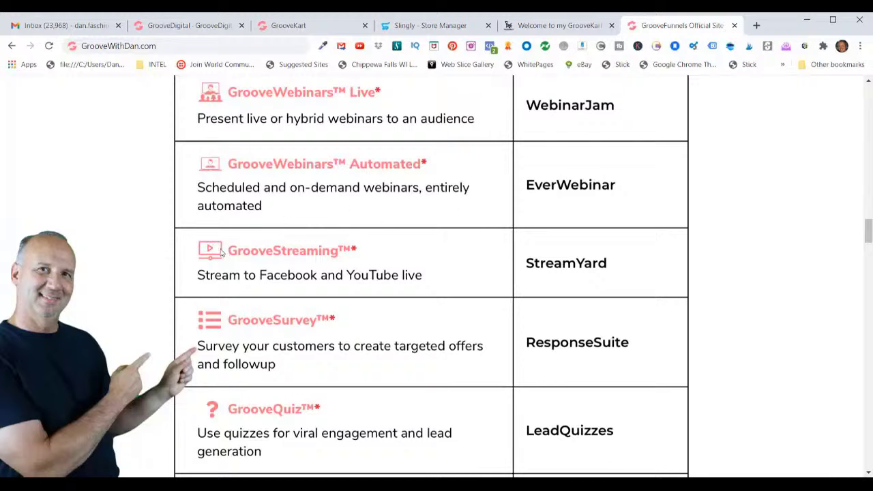
scroll(258, 255, down, 2)
scroll(258, 255, down, 2)
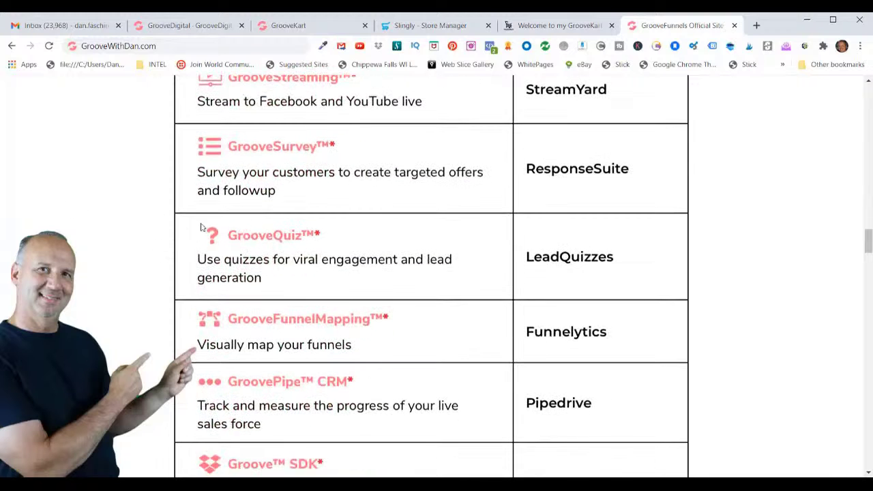
scroll(225, 232, down, 1)
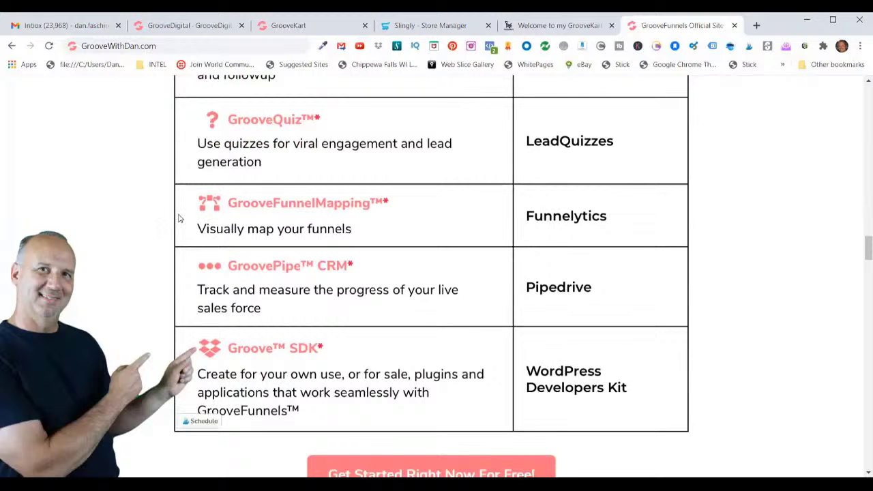
scroll(181, 220, down, 2)
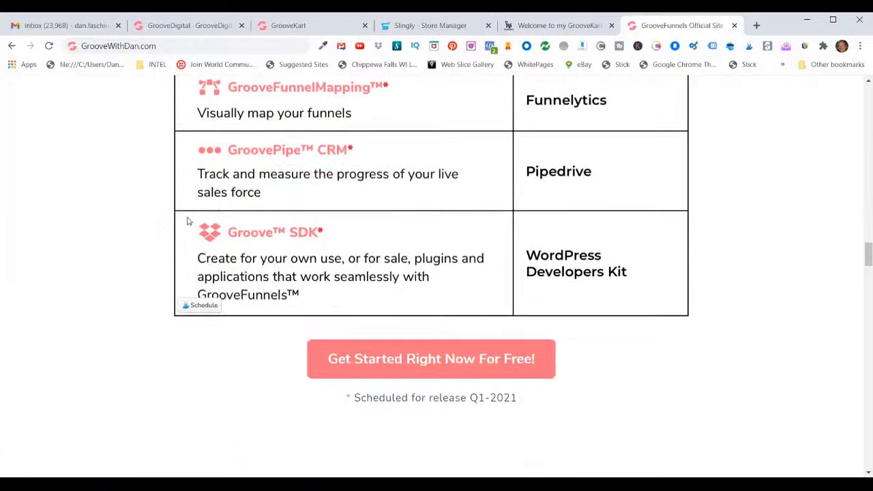
Step: Review the list of free GrooveFunnels features and the account information form for free access
scroll(240, 223, down, 6)
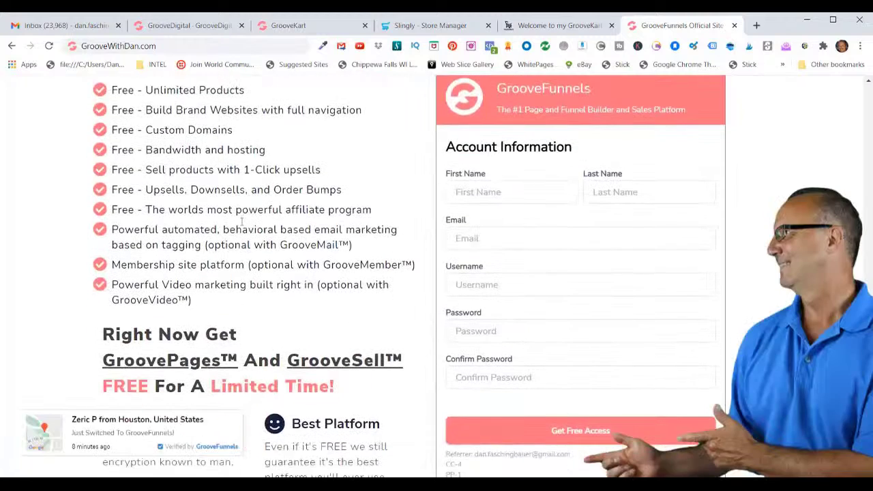
scroll(241, 222, down, 1)
scroll(241, 223, up, 1)
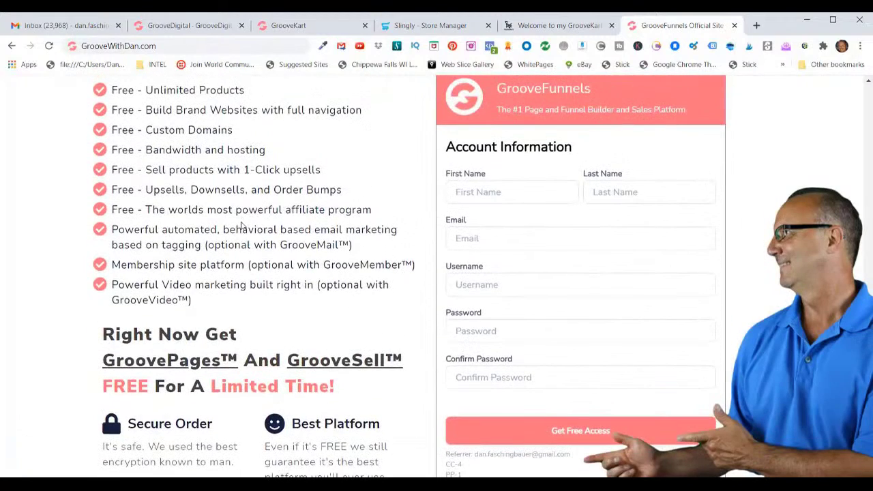